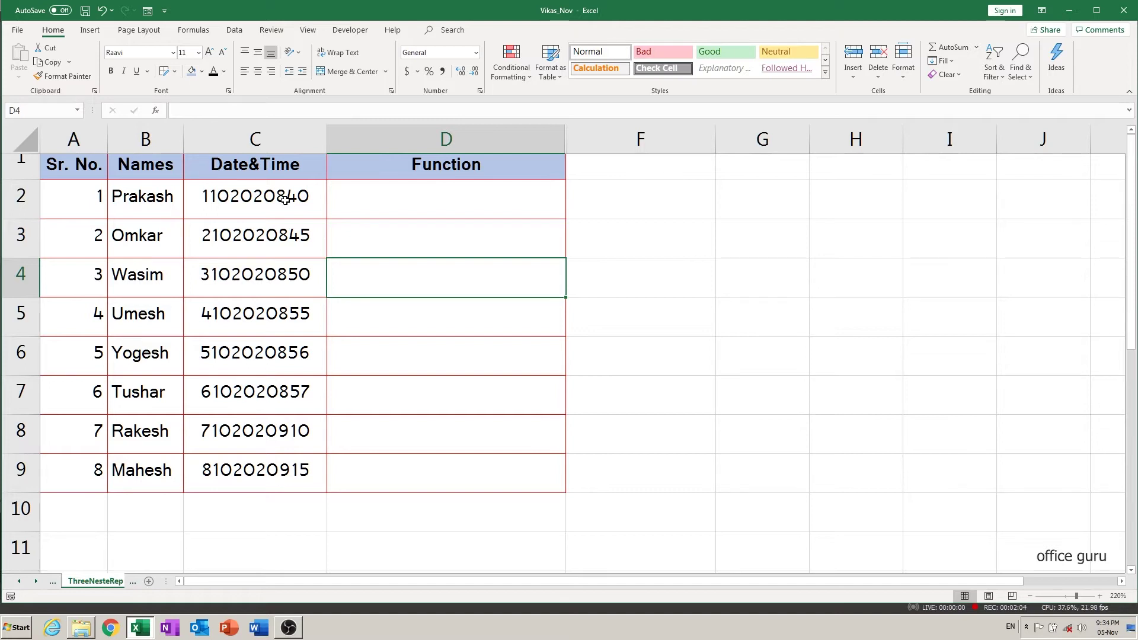
Check the date/time values in C3 and C4, then start D2 with =REPLACE(REPLACE(.
key("Left")
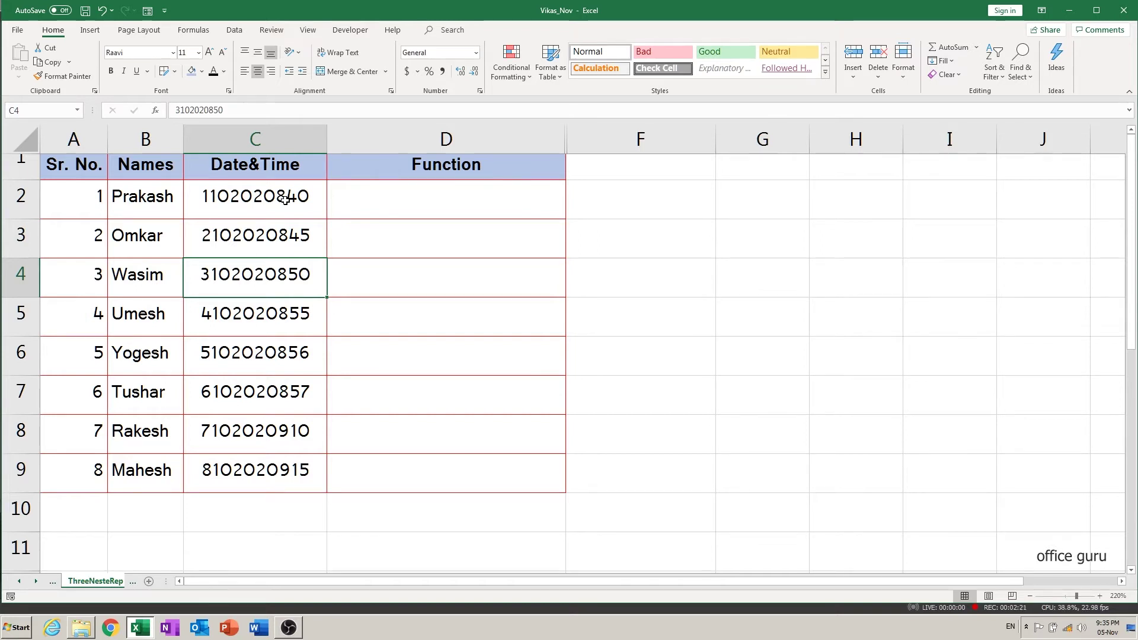
key("Up")
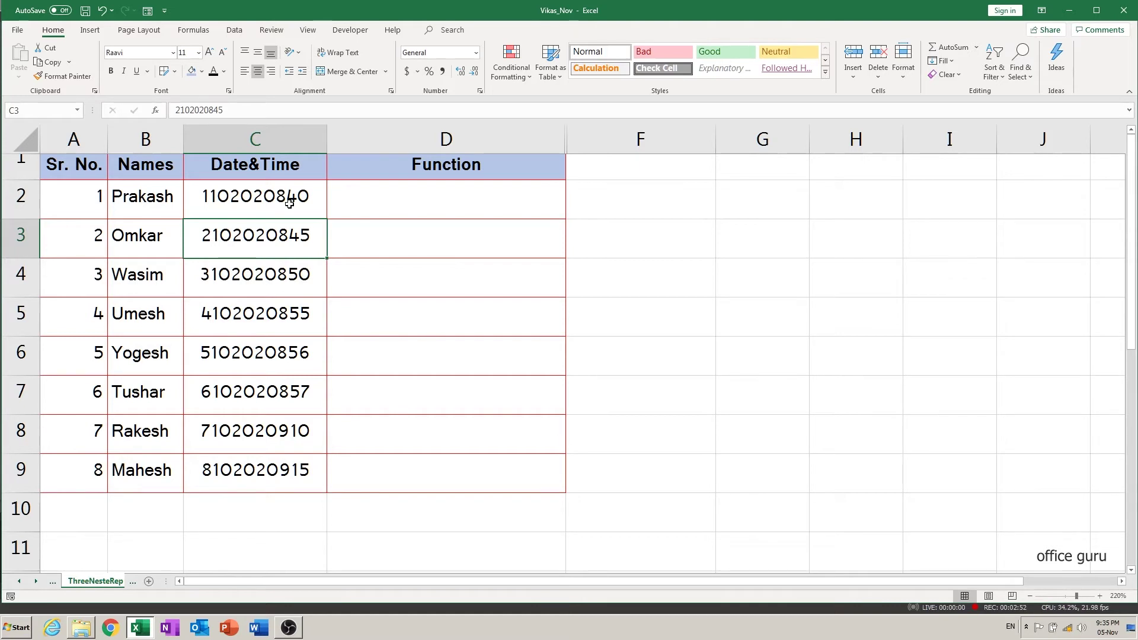
left_click(398, 204)
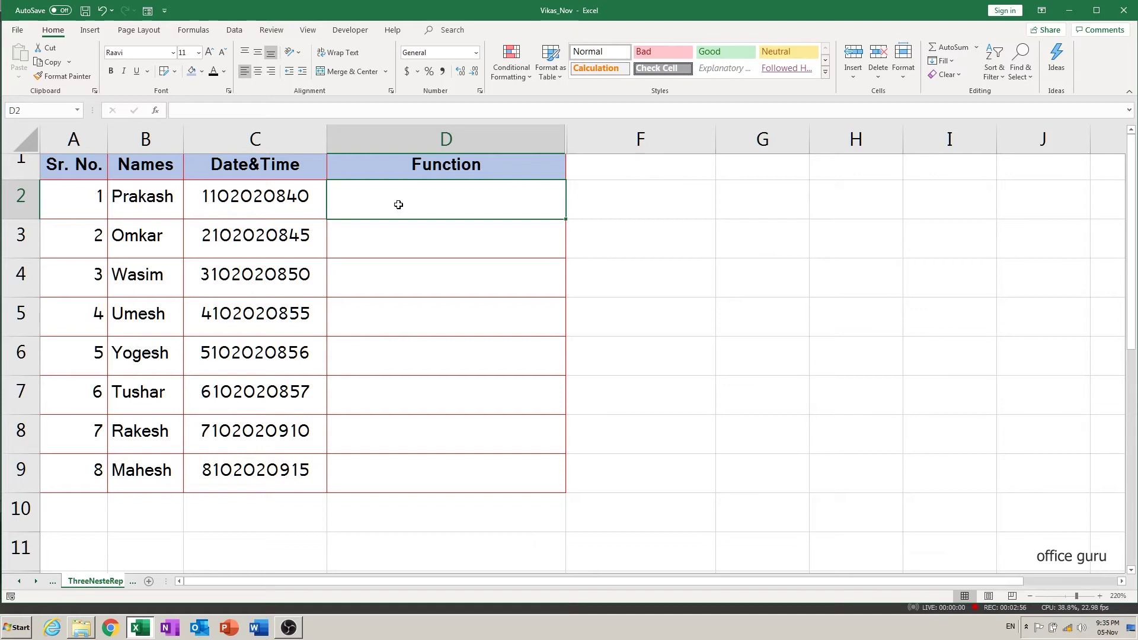
type("=rep")
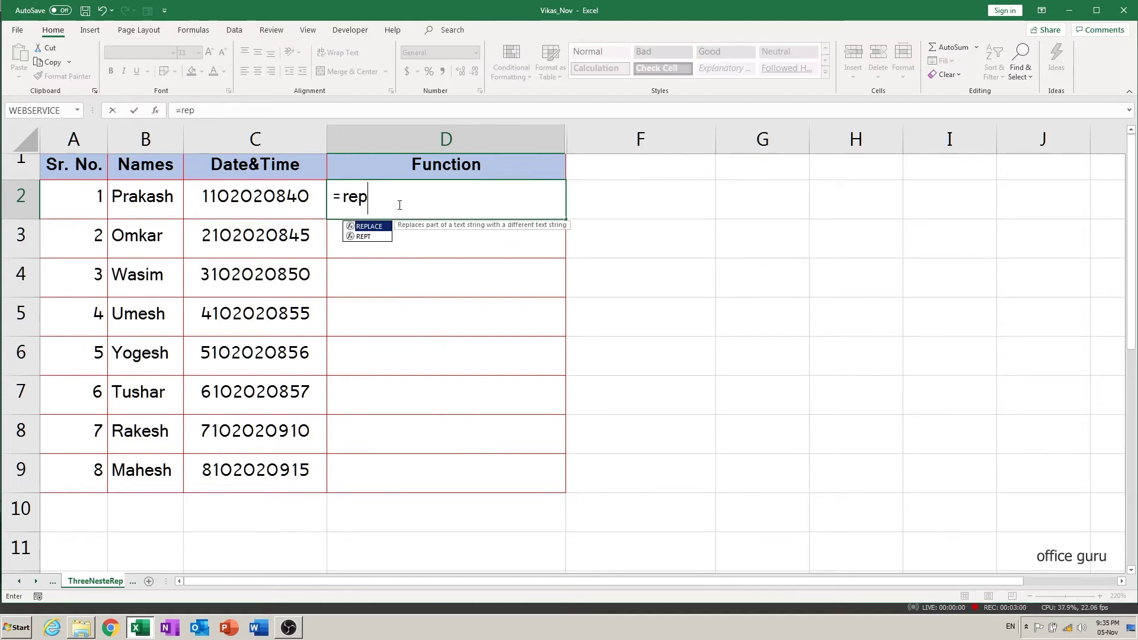
key("Tab")
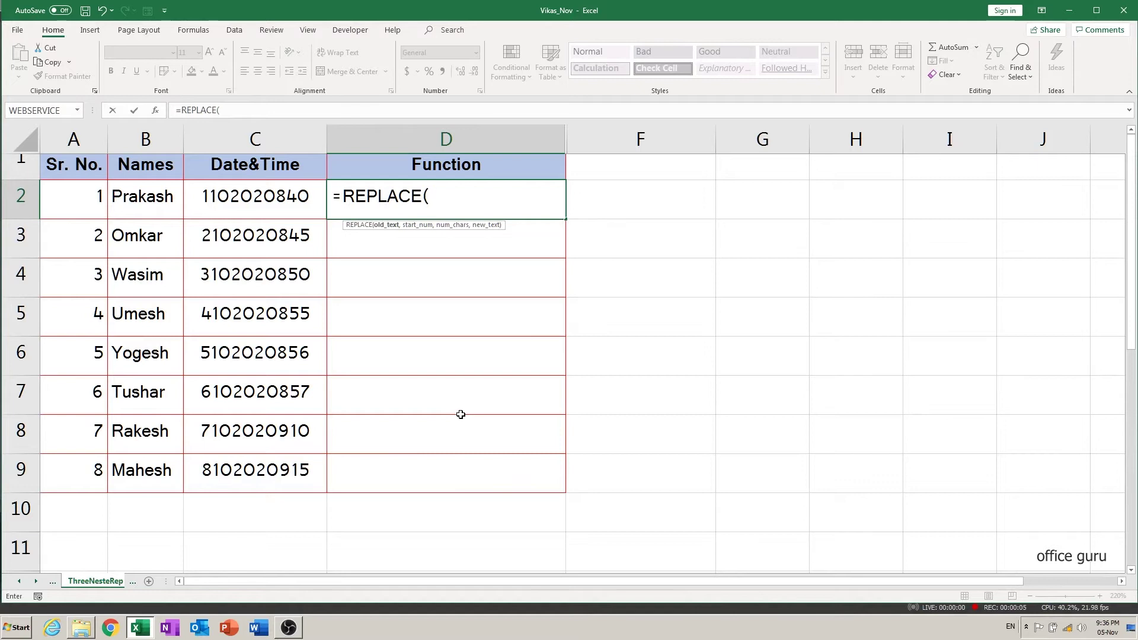
type("re")
key("Tab")
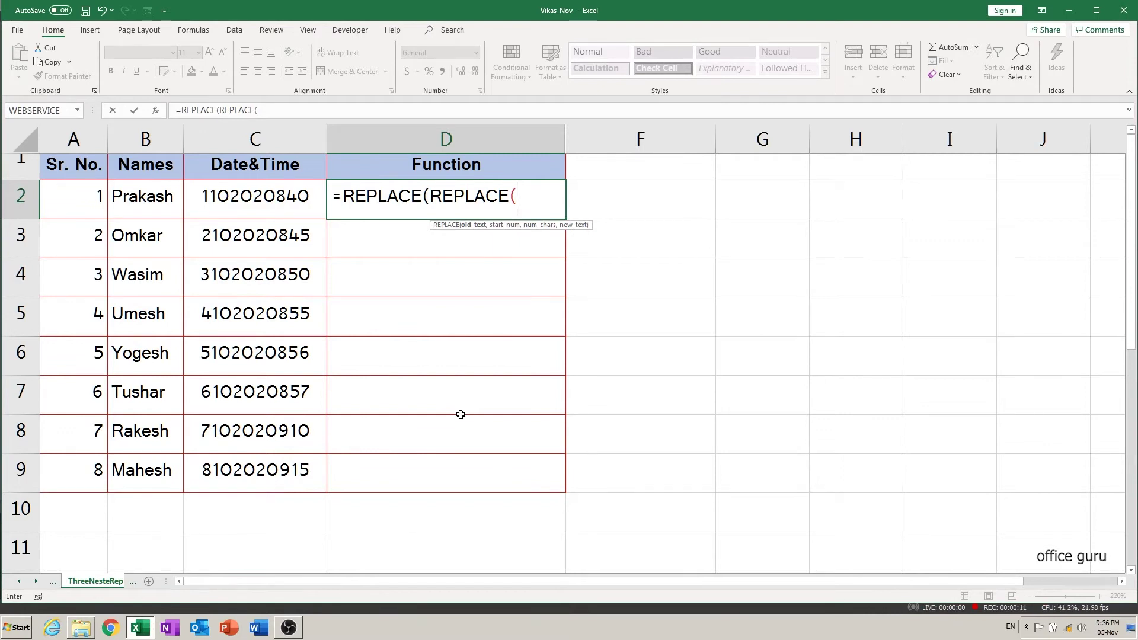
Nest a third and fourth REPLACE to make =REPLACE(REPLACE(REPLACE(REPLACE(.
type("re")
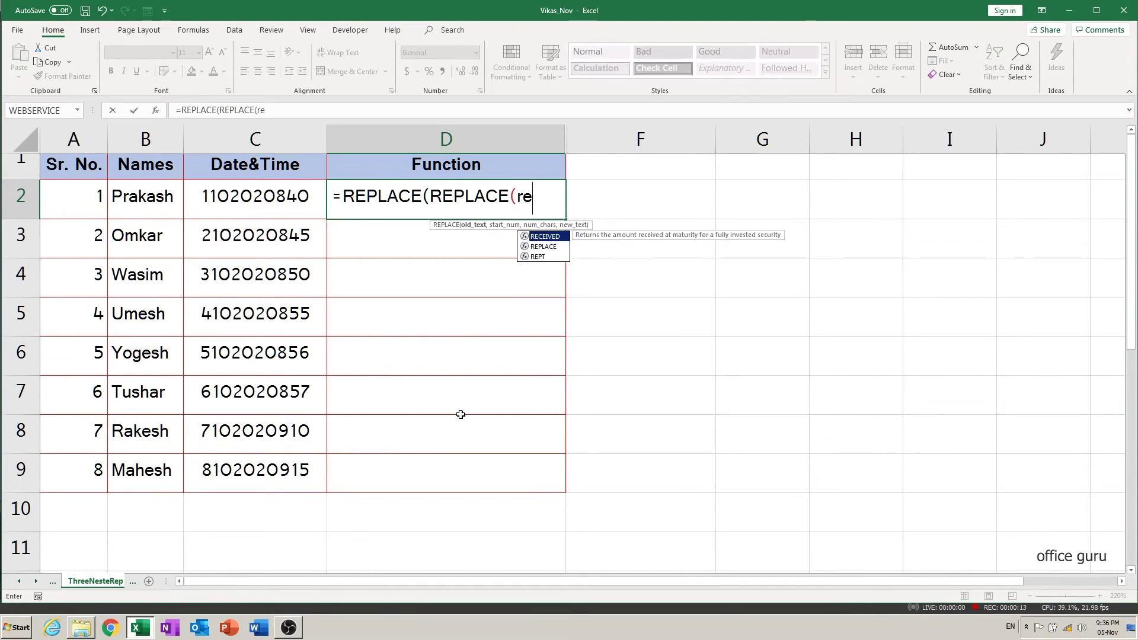
key("Down")
key("Tab")
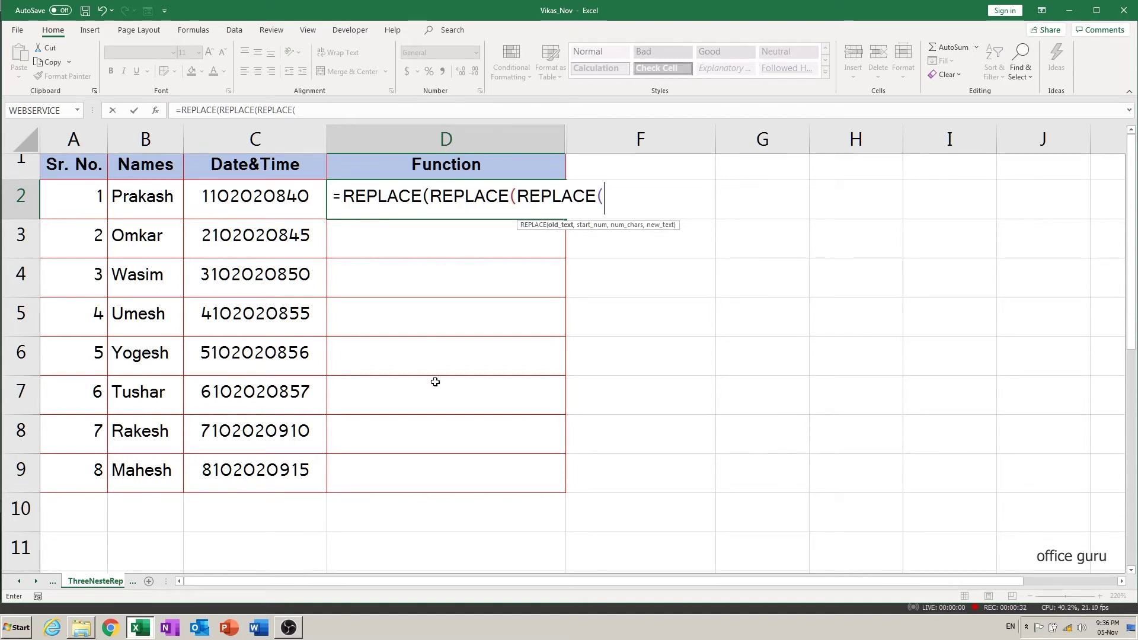
type("re")
key("Down")
key("Tab")
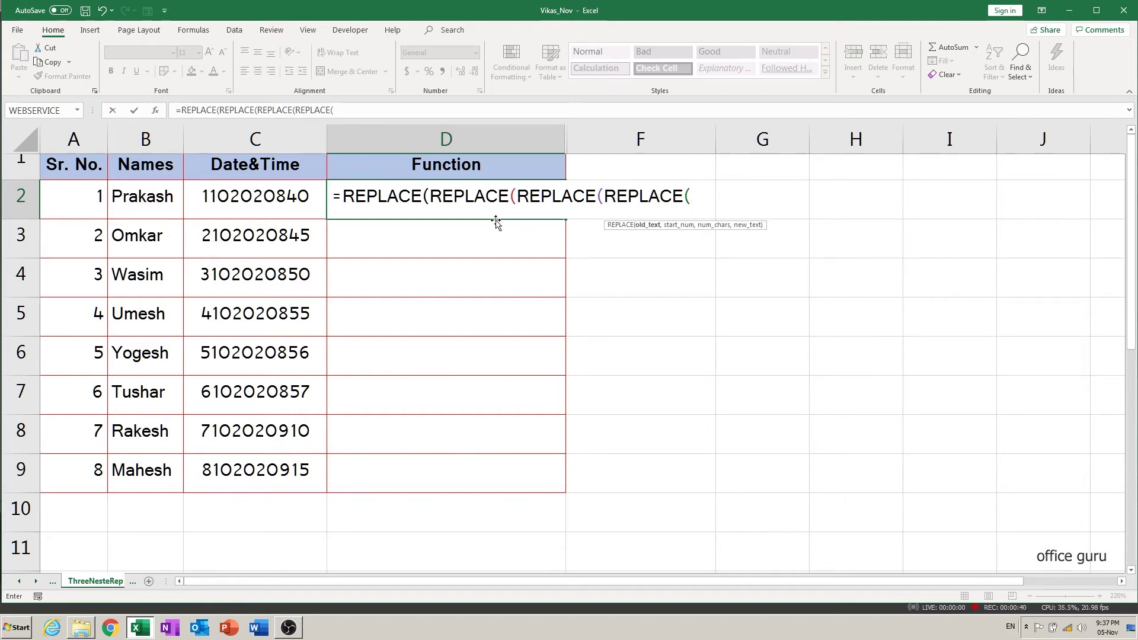
Complete the innermost function as REPLACE(C2,2,0,"/") to insert a slash after the first character.
left_click(253, 202)
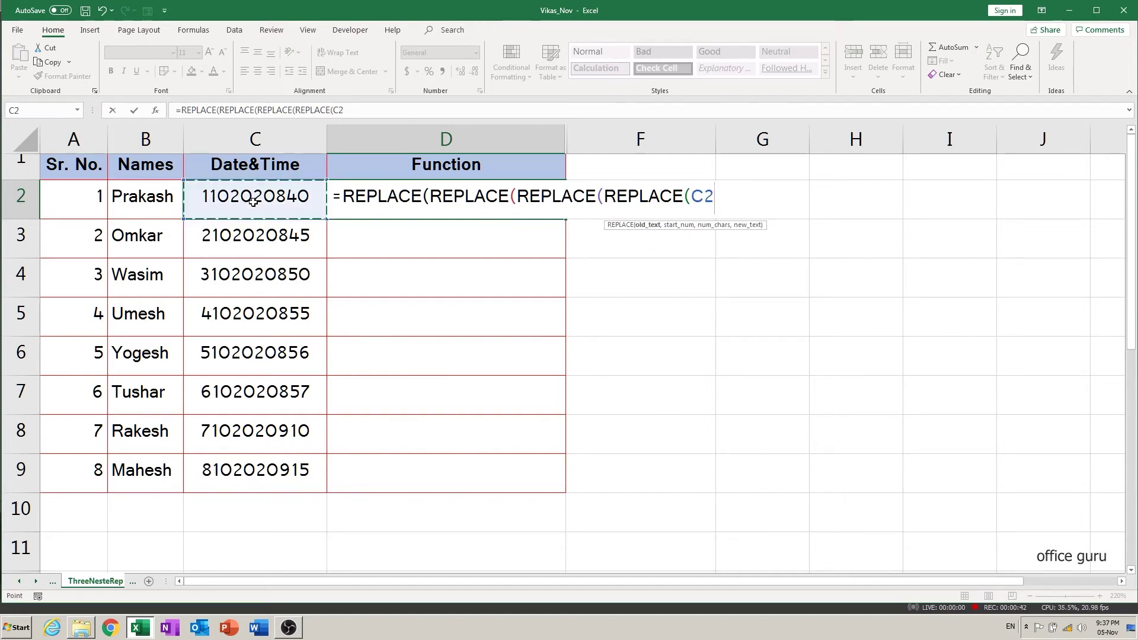
type(",")
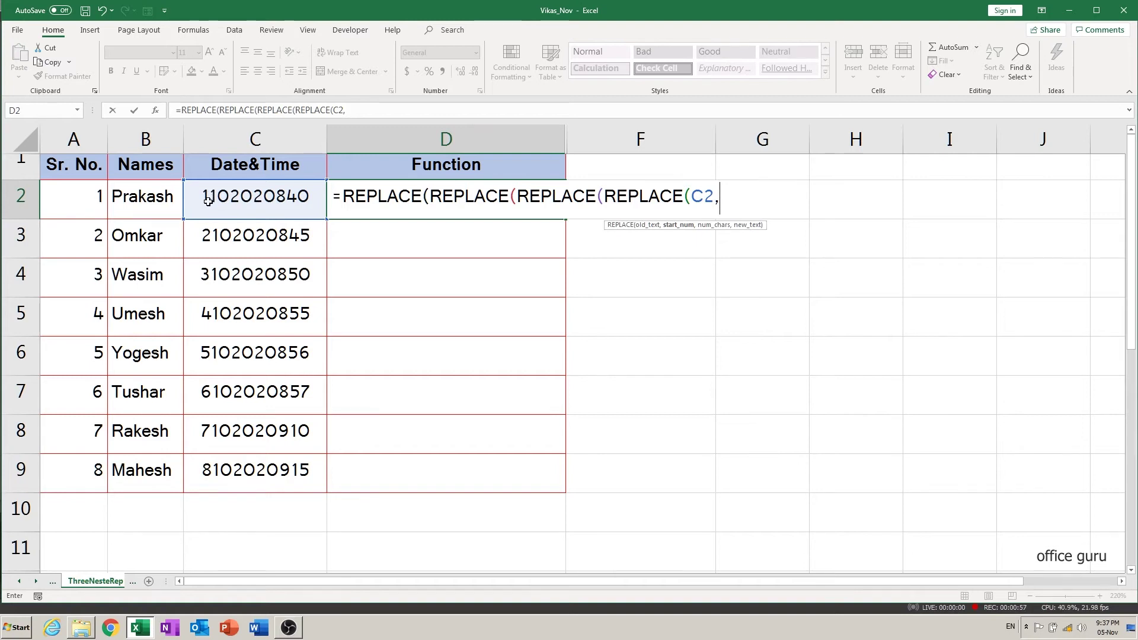
type("2,")
type("0")
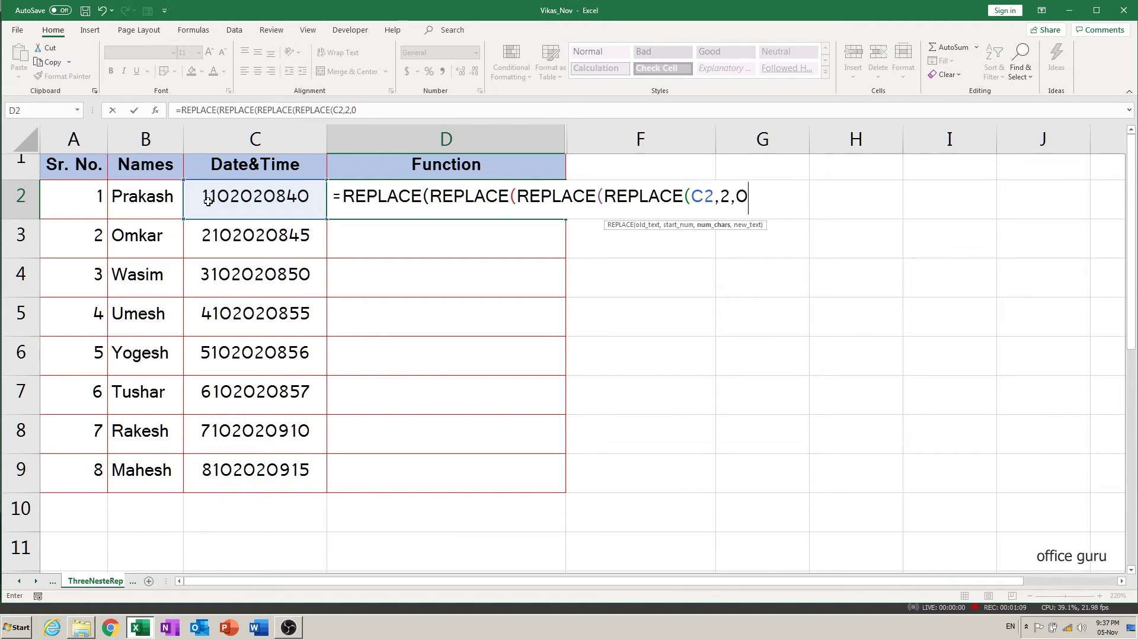
type(",")
type("\"")
type("/\"")
type(")")
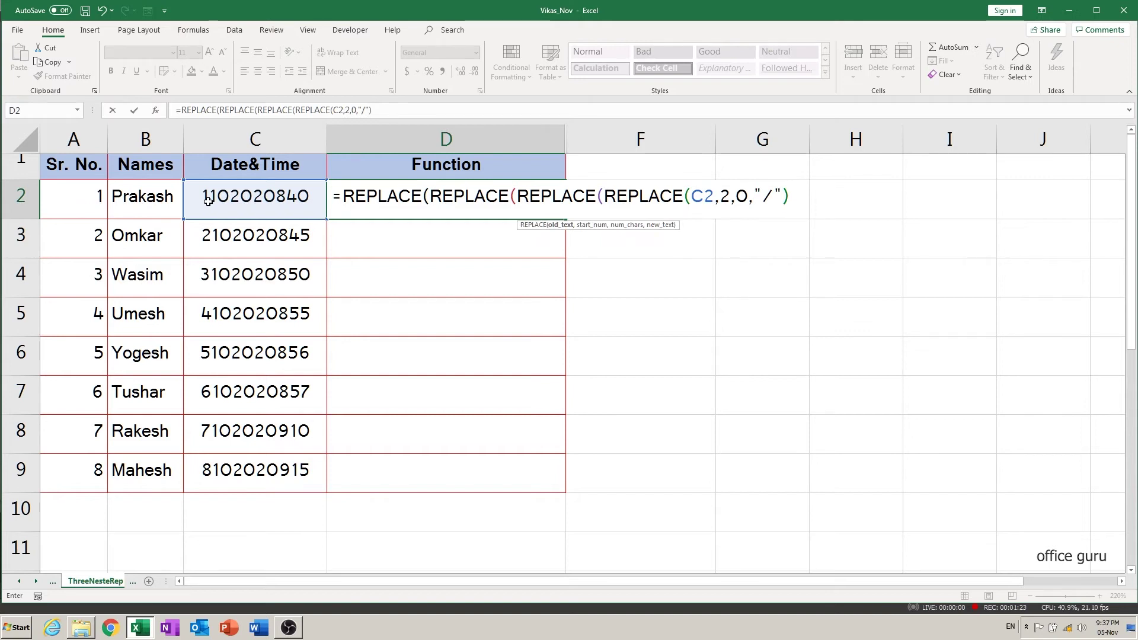
type(",")
Add a second slash at position 5 (5,0,"/") and a space at position 10 (10,0," ").
type("5")
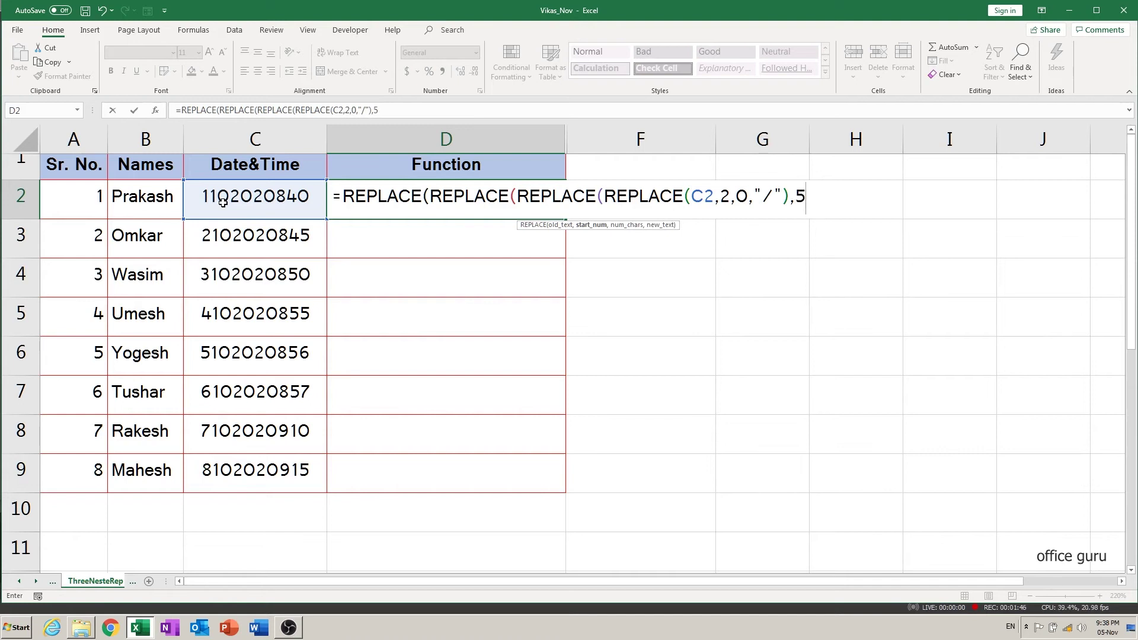
type(",")
type("0")
type(",")
type("\"")
type("/")
type("\"")
type(")")
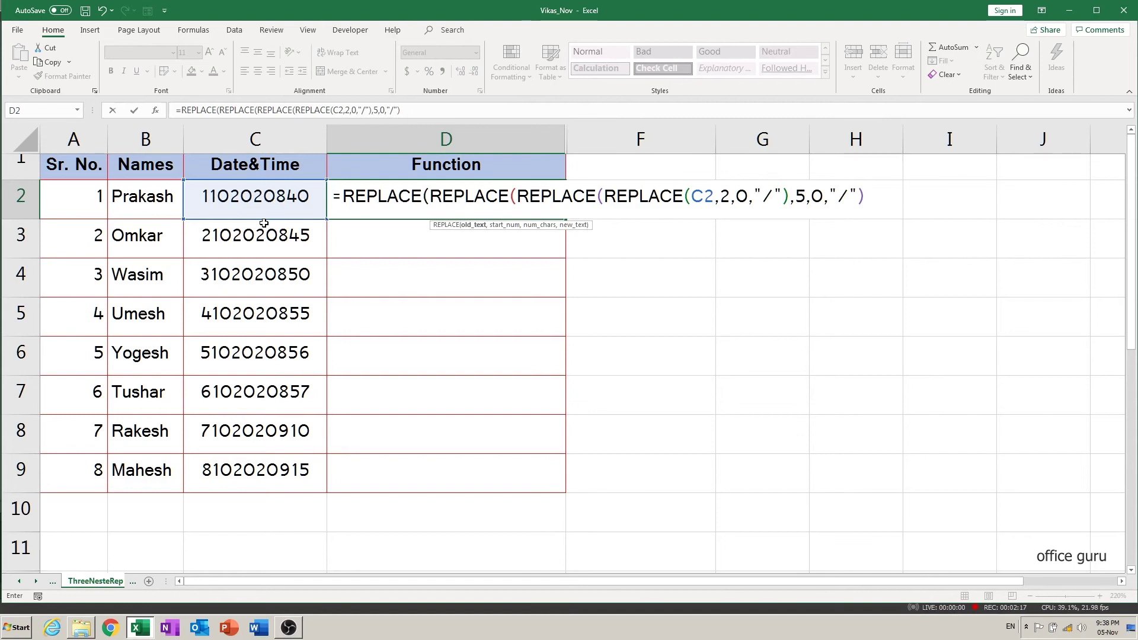
type(",")
type("10")
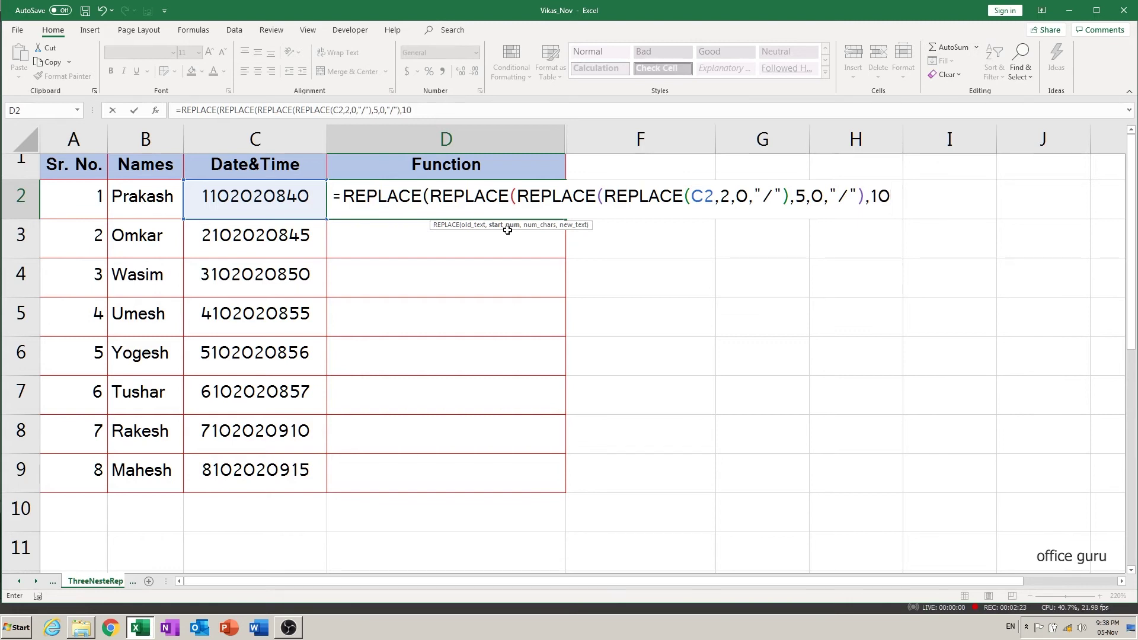
type(",")
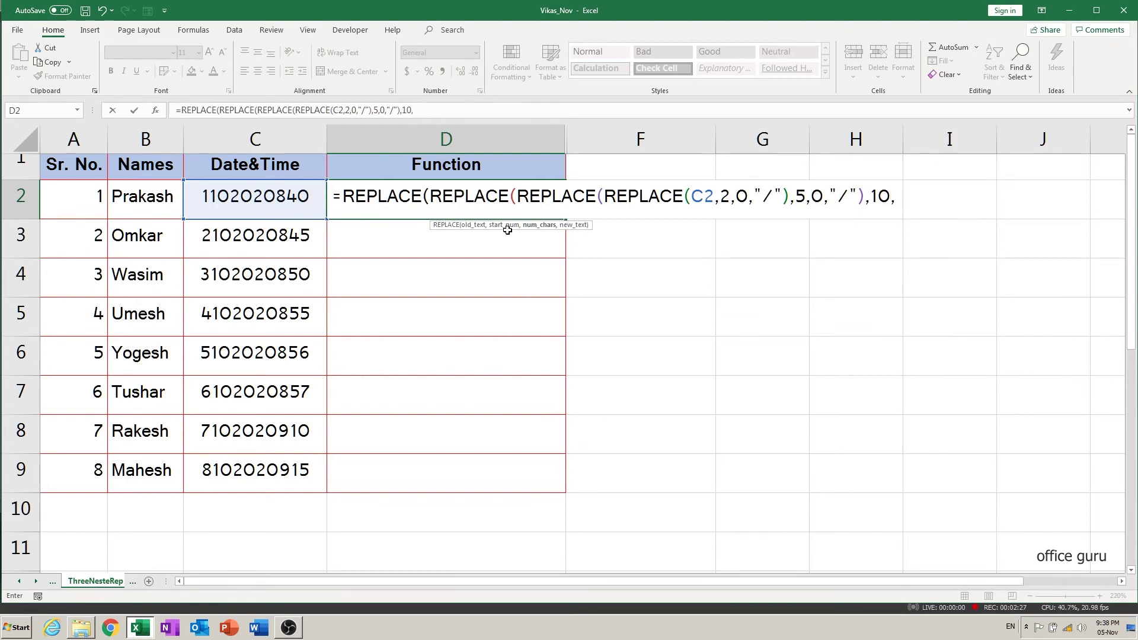
type("0")
type(",\"")
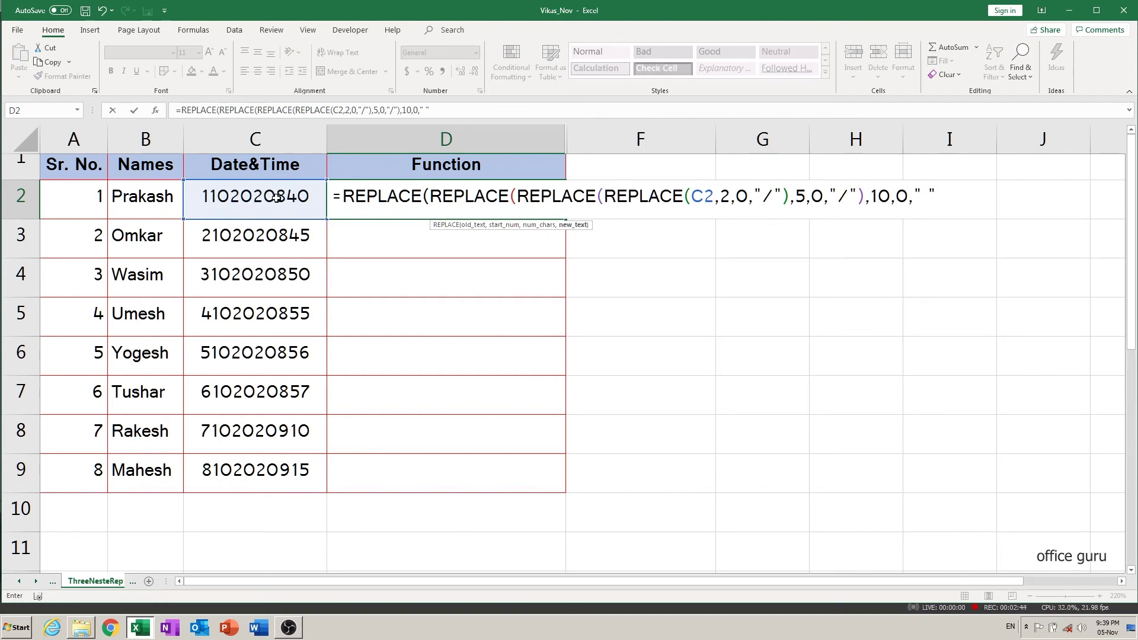
type("\"),")
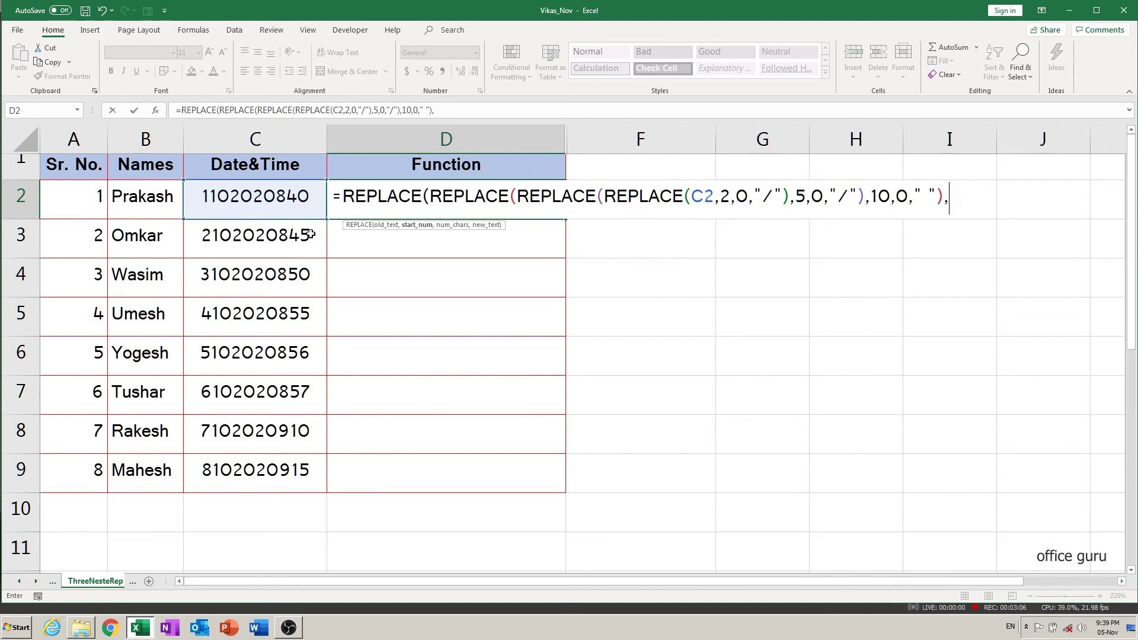
Finish the outermost REPLACE with 12,0,":" to put a colon between hours and minutes.
type("12")
type(",0")
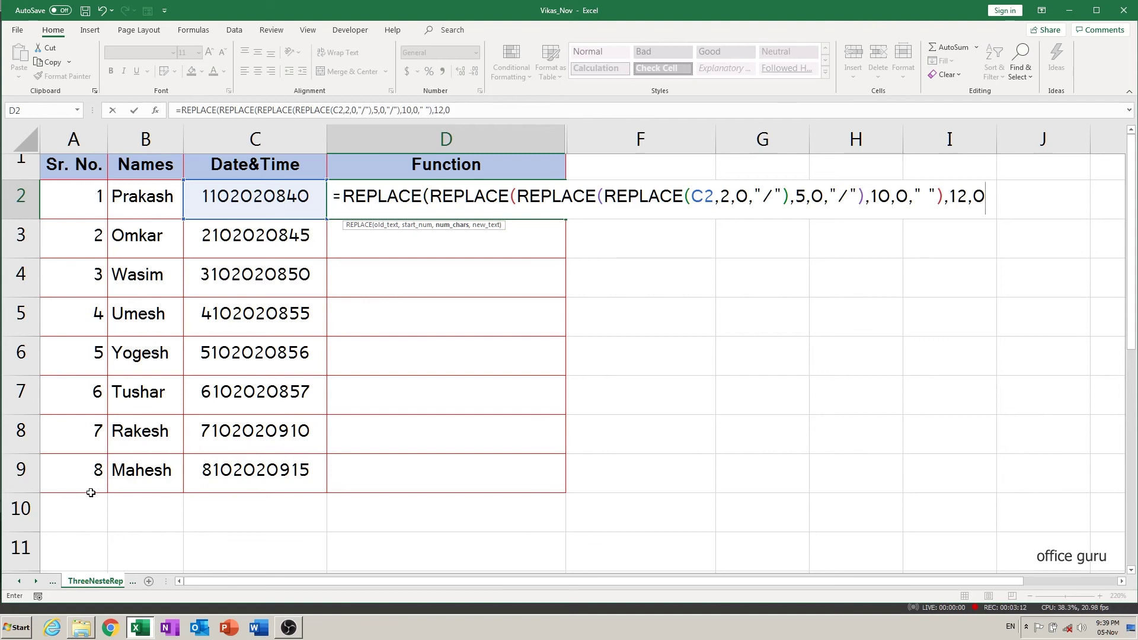
type(",")
type("\":\"")
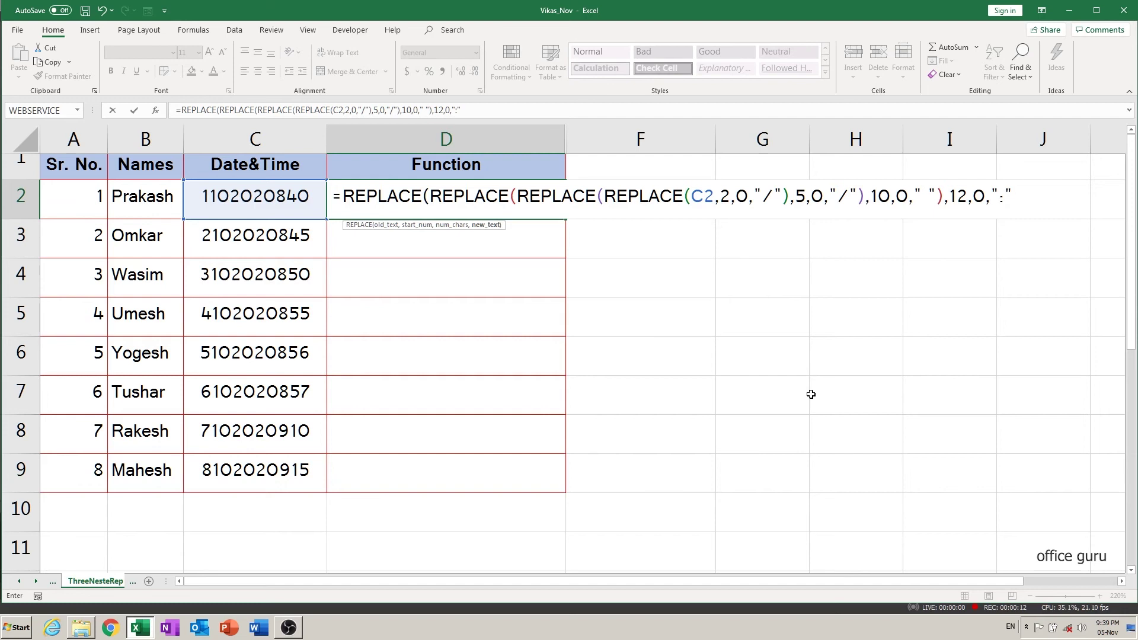
type(")")
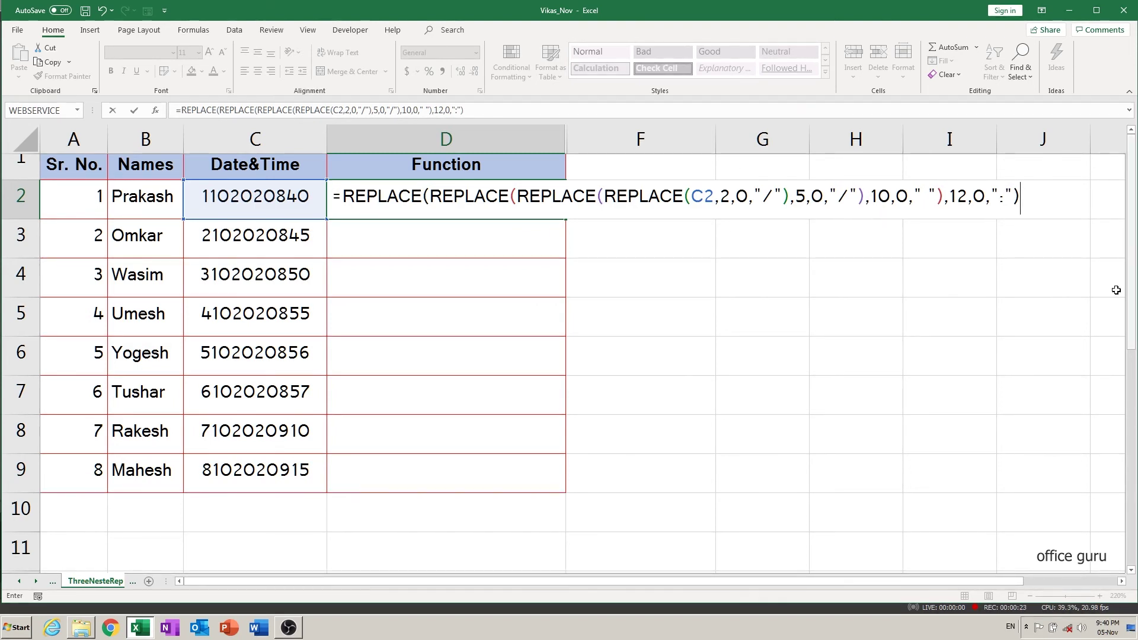
Commit the D2 formula and fill it down to D9, showing 1/10/2020 8:40 through 8/10/2020 9:15.
key("Return")
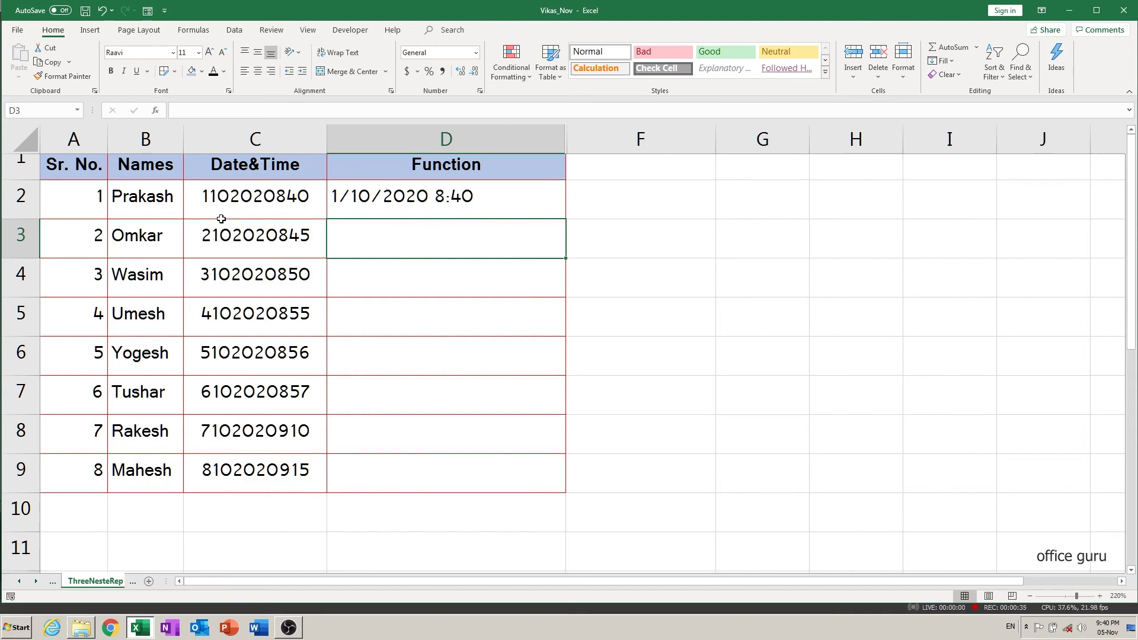
key("Up")
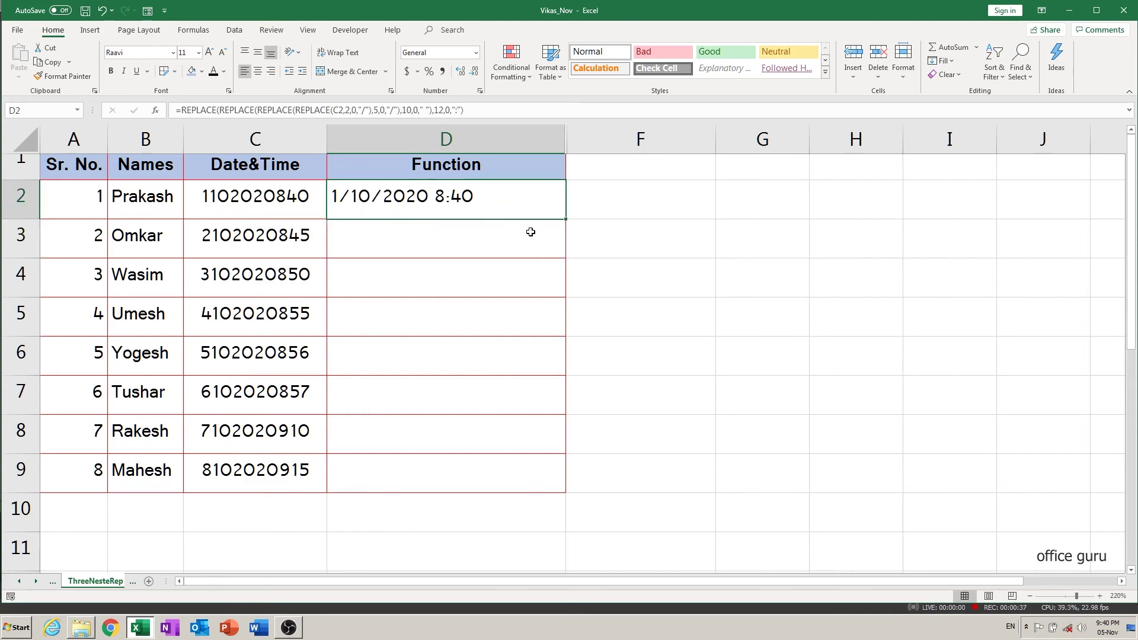
left_click_drag(565, 219, 565, 483)
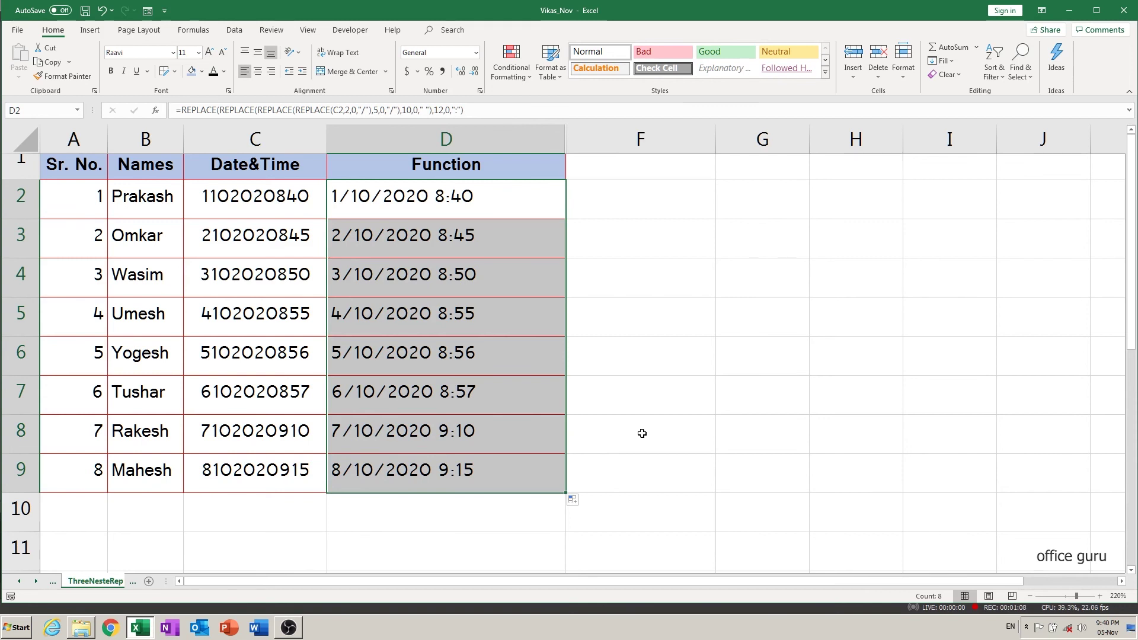
left_click(642, 433)
left_click(424, 208)
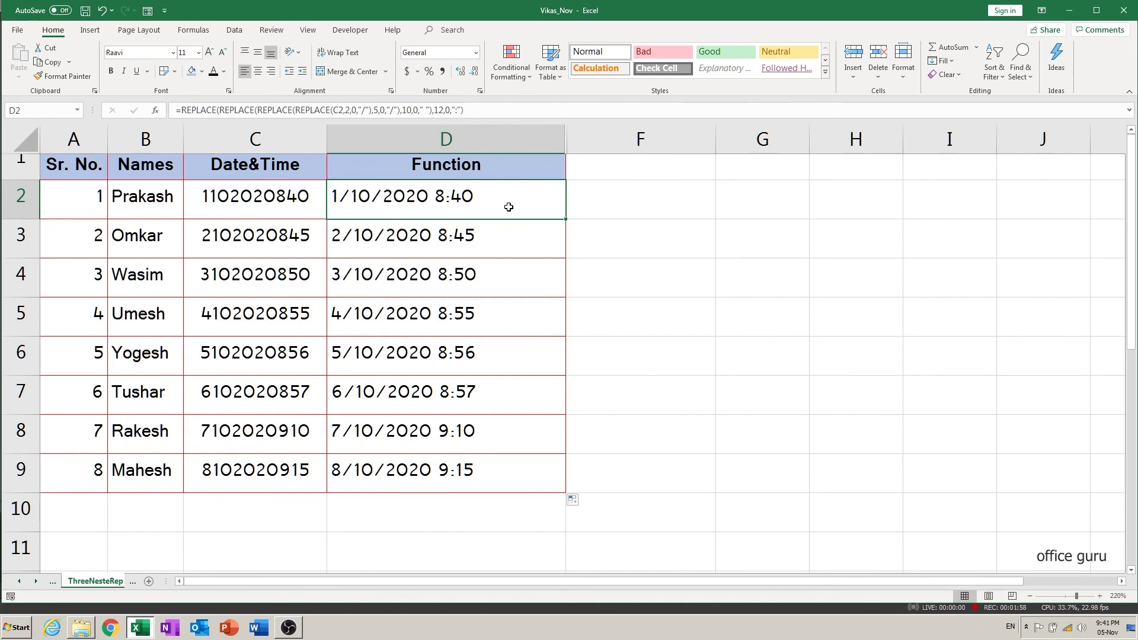
left_click_drag(570, 141, 898, 580)
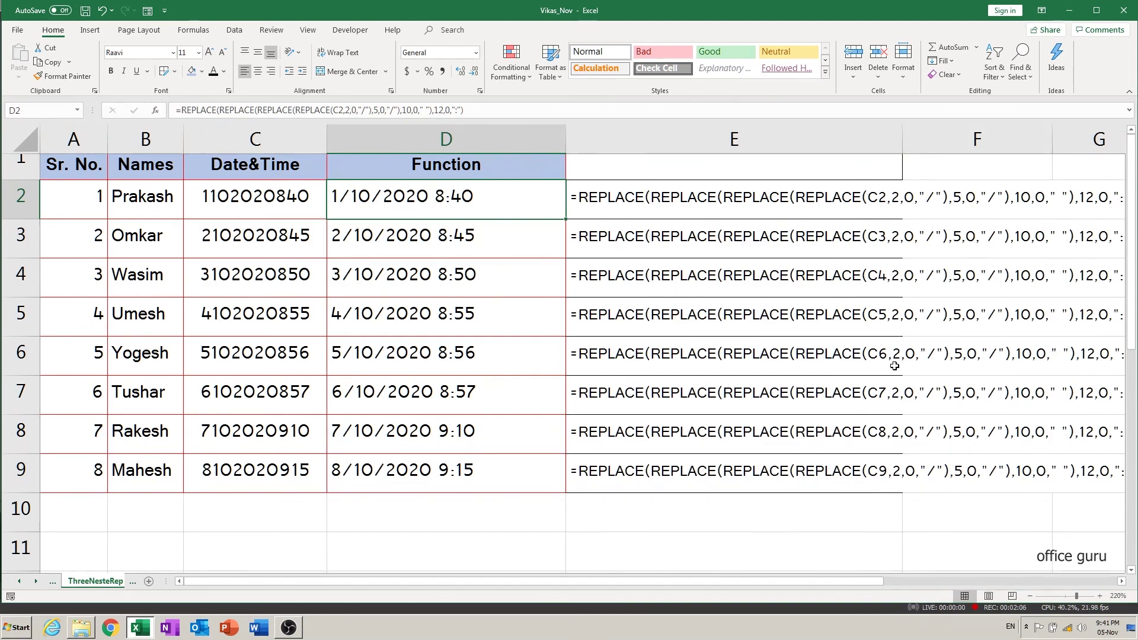
Narrow column D to fit the dates so column E's formula text shows fully.
left_click(715, 510)
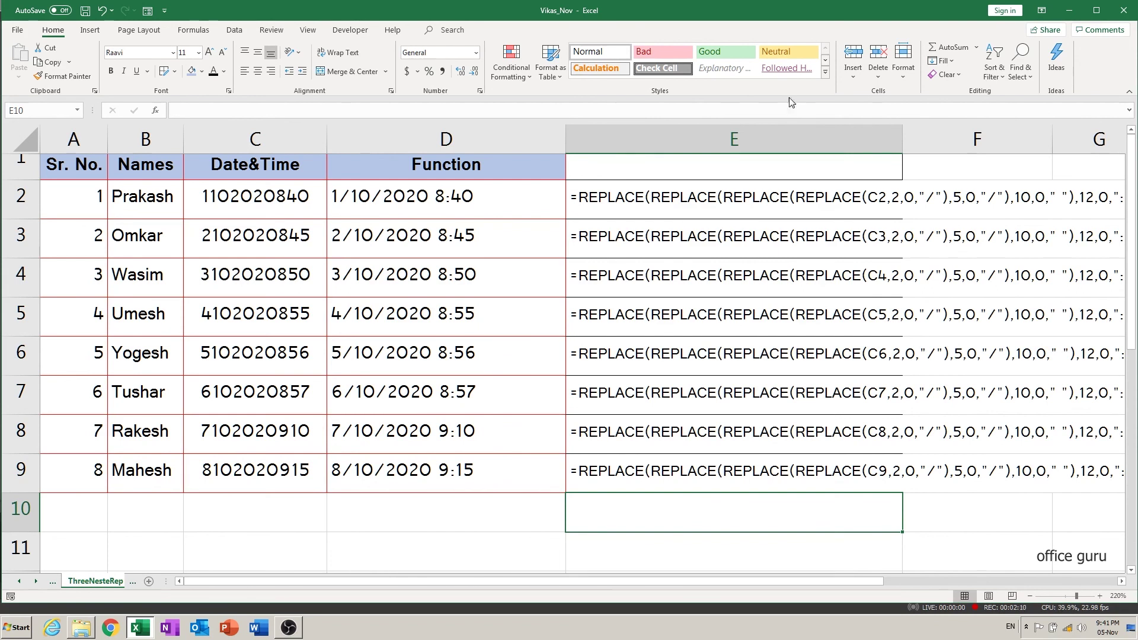
left_click_drag(567, 139, 492, 138)
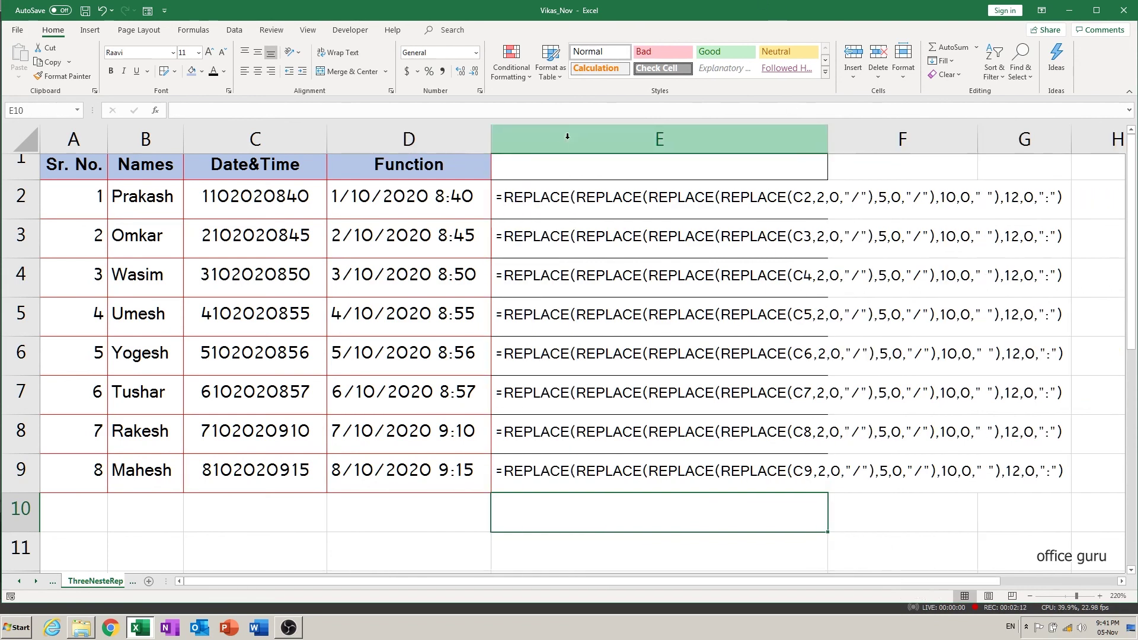
left_click(444, 512)
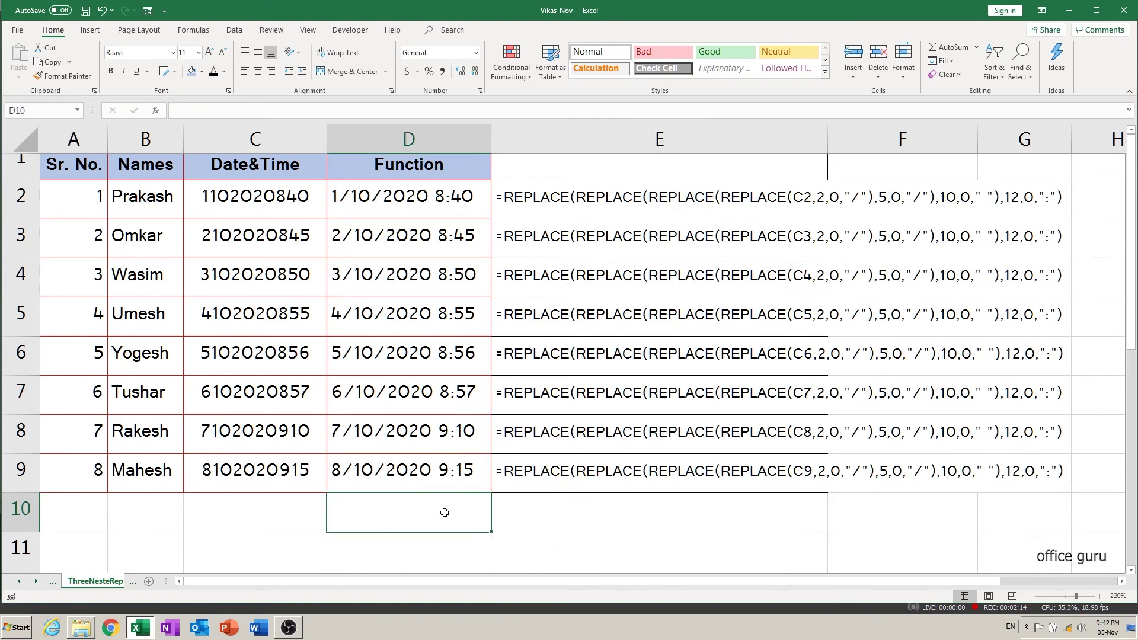